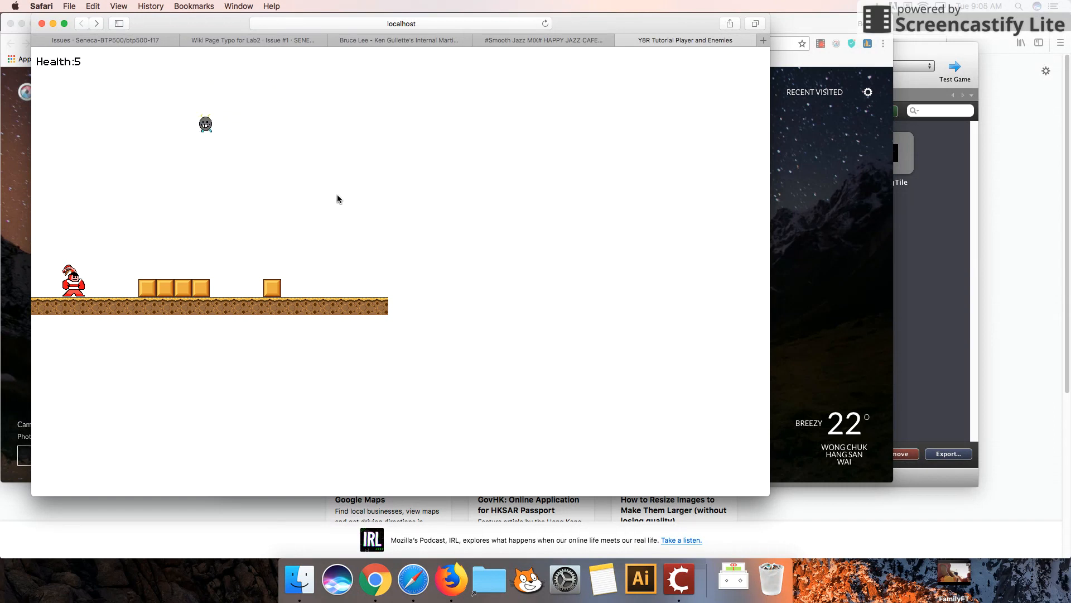
# Switch to Stencyl and create a new actor type named Boss.
pyautogui.click(679, 579)
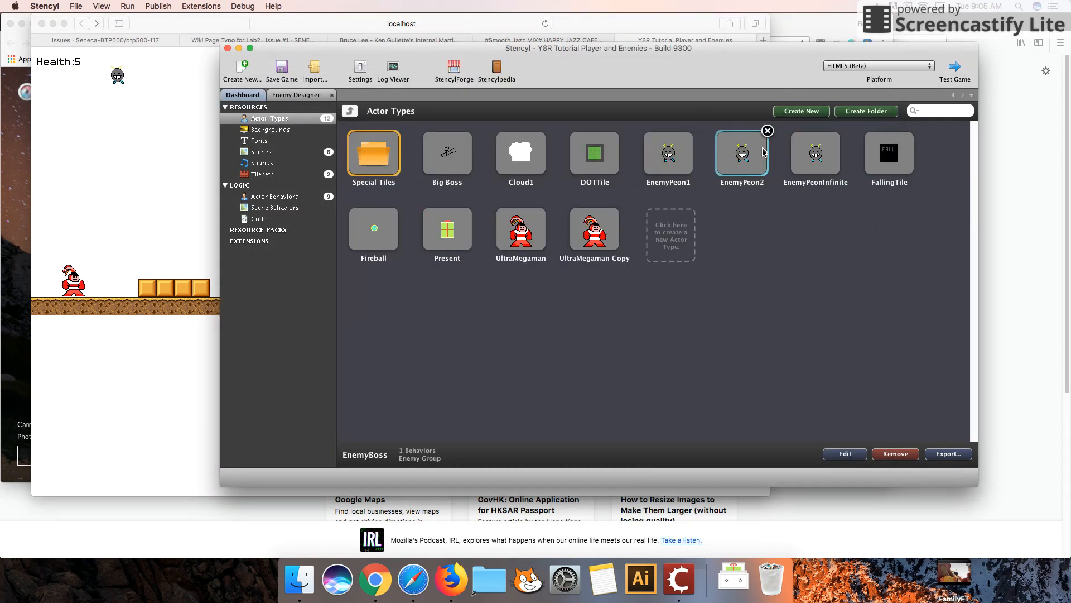
pyautogui.click(671, 237)
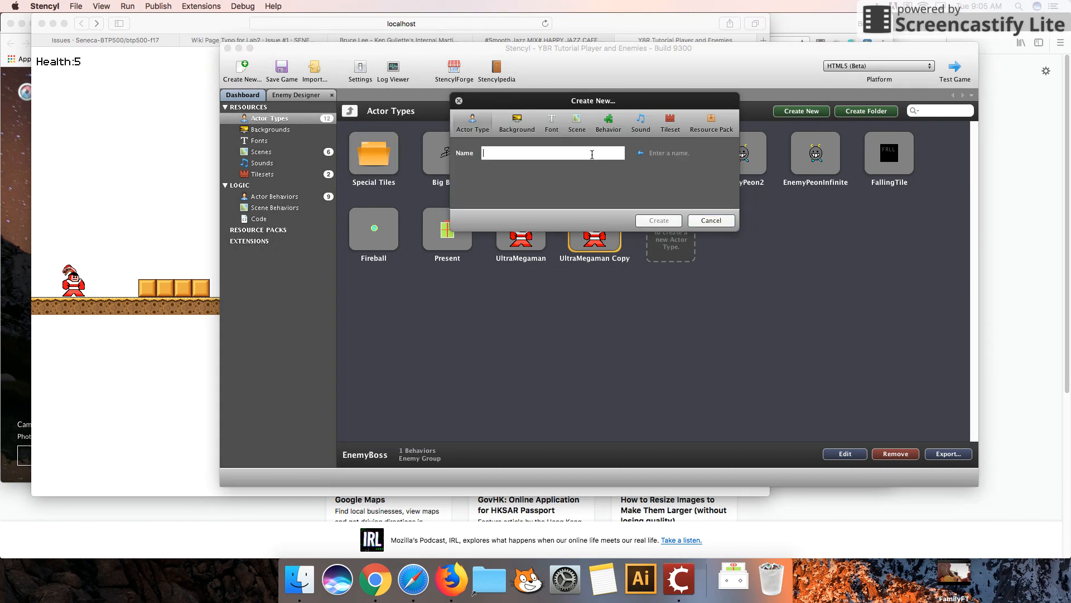
pyautogui.write('Boss')
pyautogui.click(659, 220)
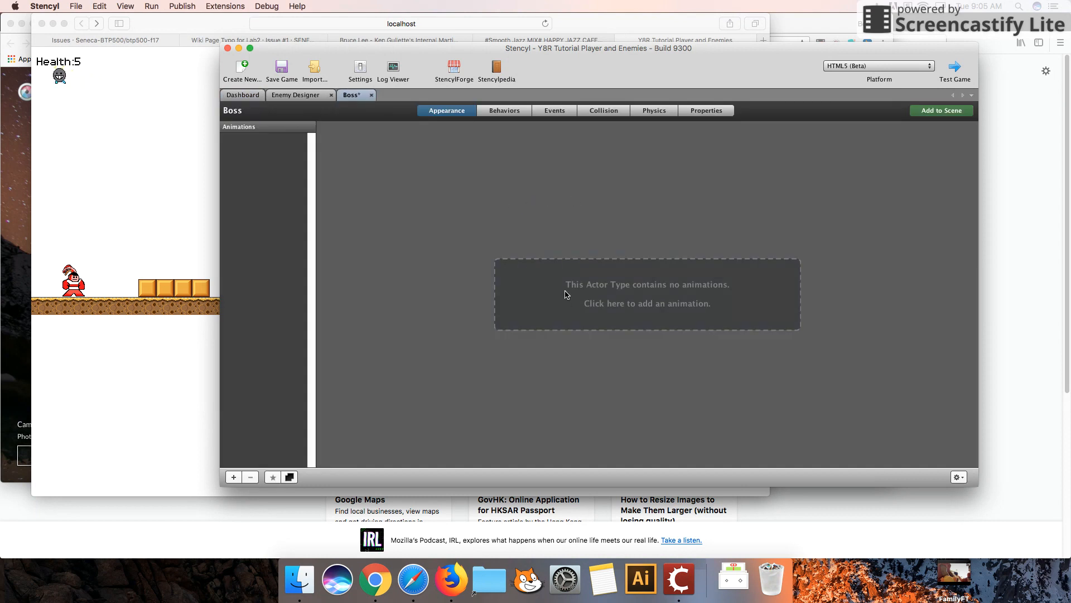
# Add an animation to Boss by importing Enemy (1).png as a frame strip with 4 columns.
pyautogui.click(566, 292)
pyautogui.click(350, 275)
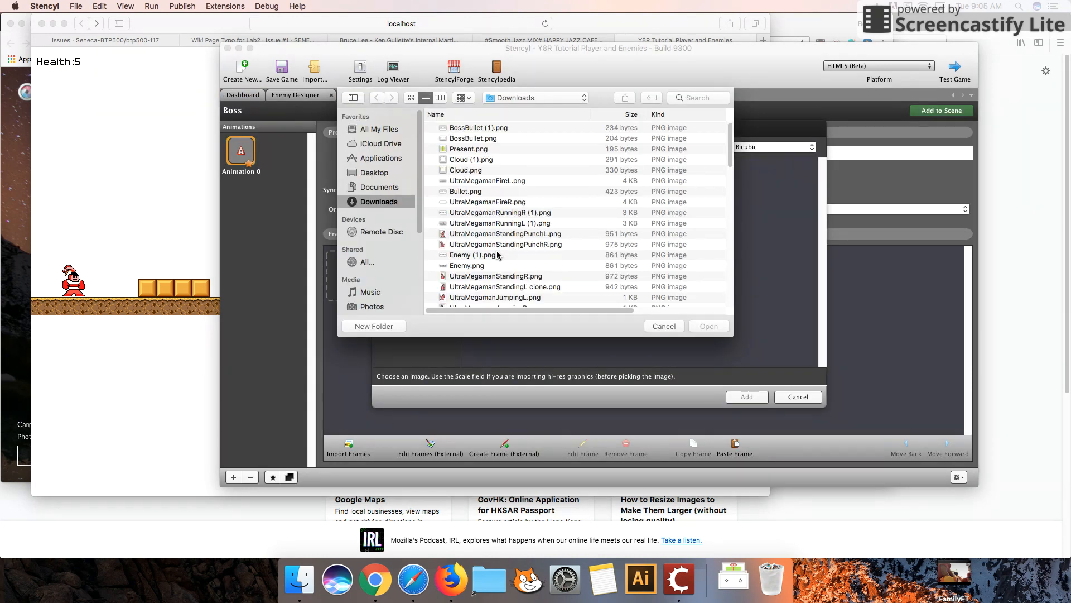
pyautogui.click(498, 255)
pyautogui.click(708, 326)
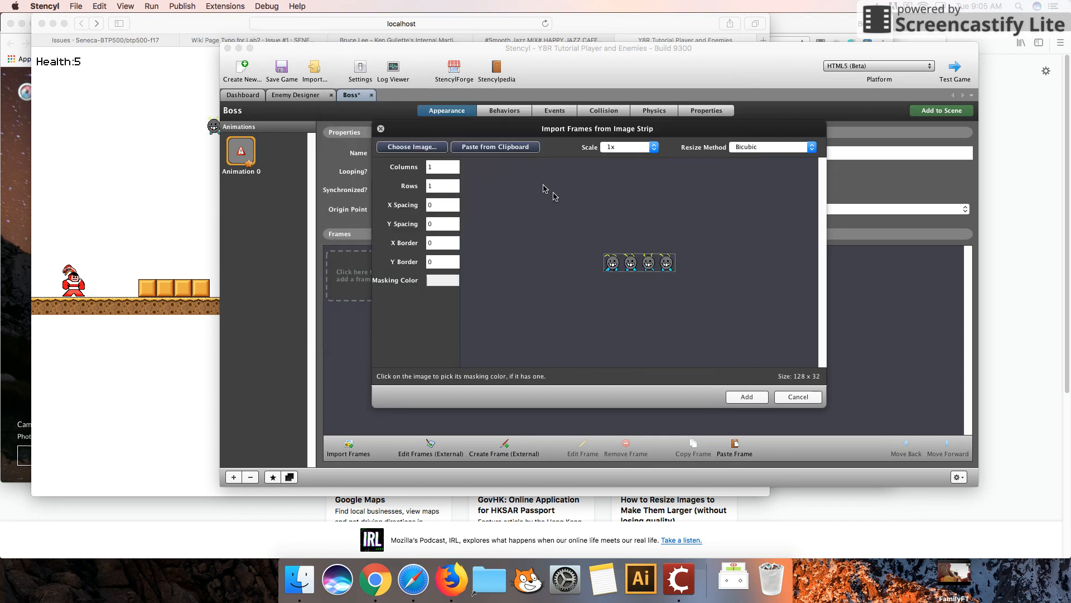
pyautogui.write('4')
pyautogui.click(745, 396)
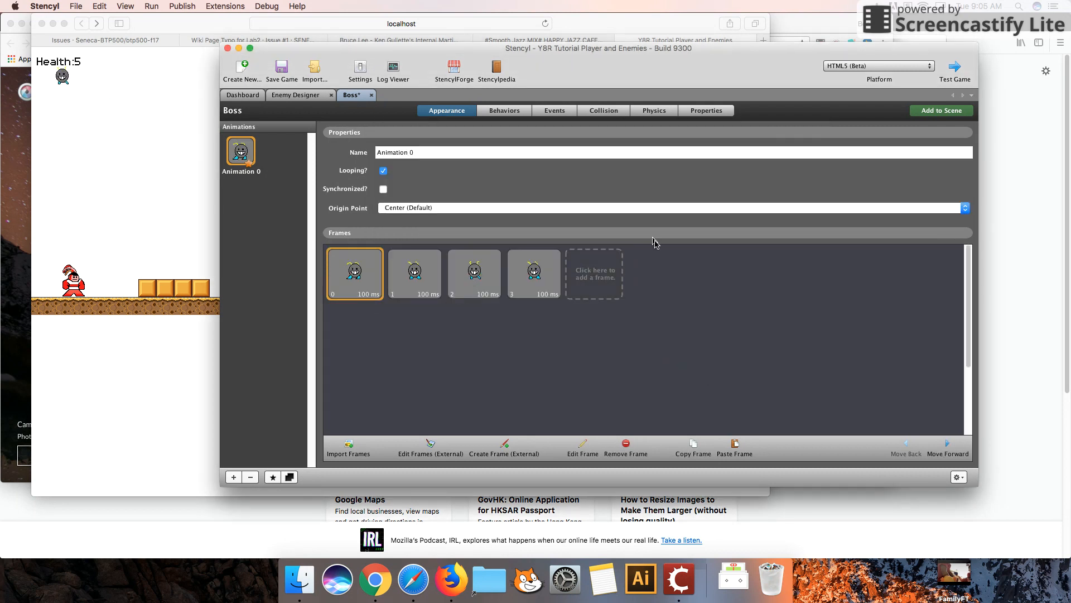
# Attach the Follow Path behavior to the Boss actor.
pyautogui.click(518, 114)
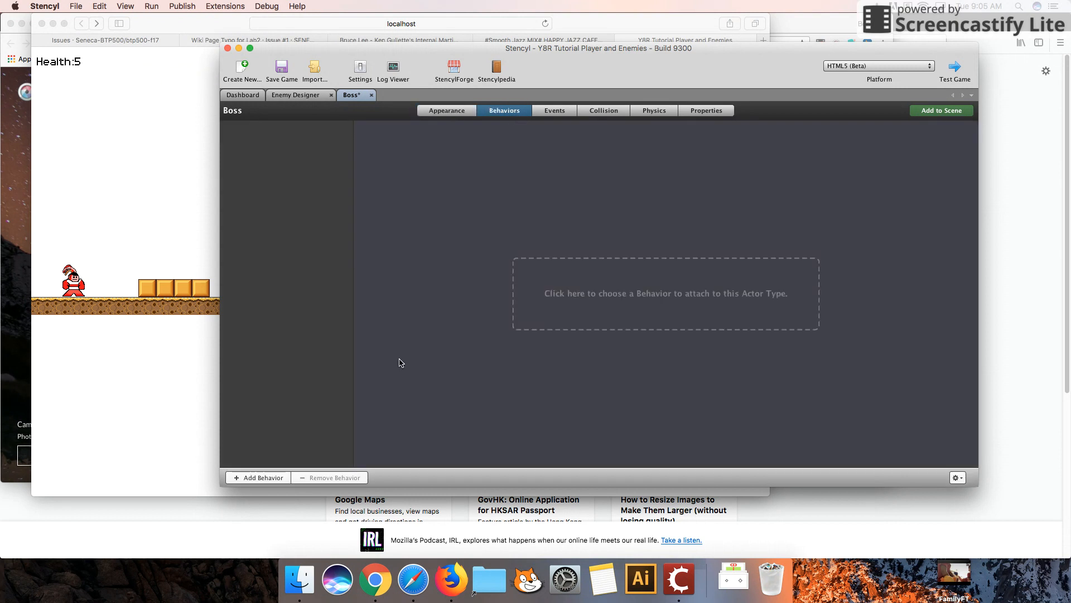
pyautogui.click(257, 478)
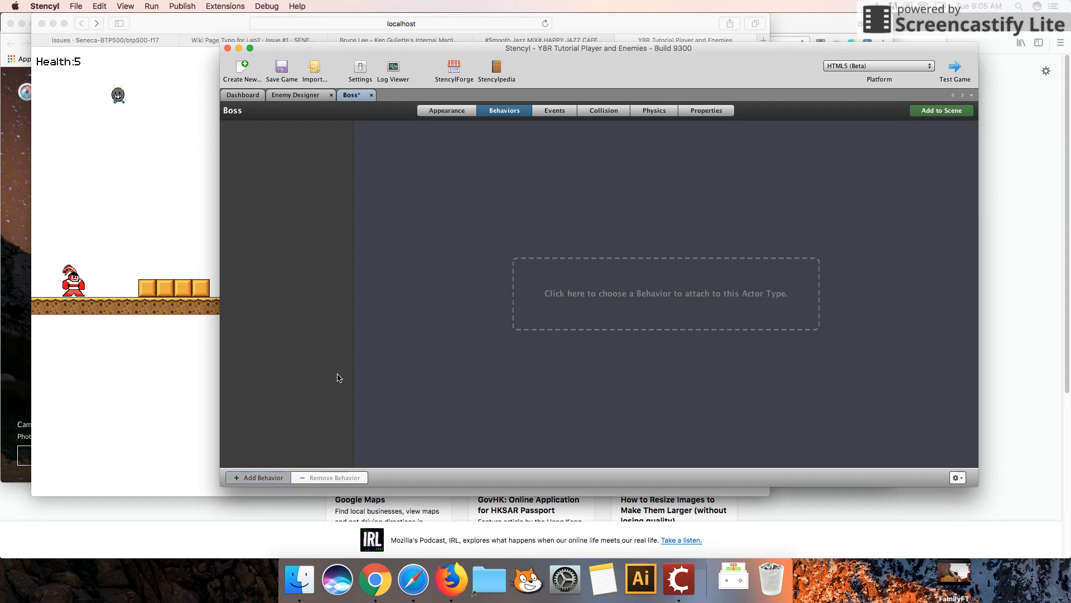
pyautogui.click(685, 255)
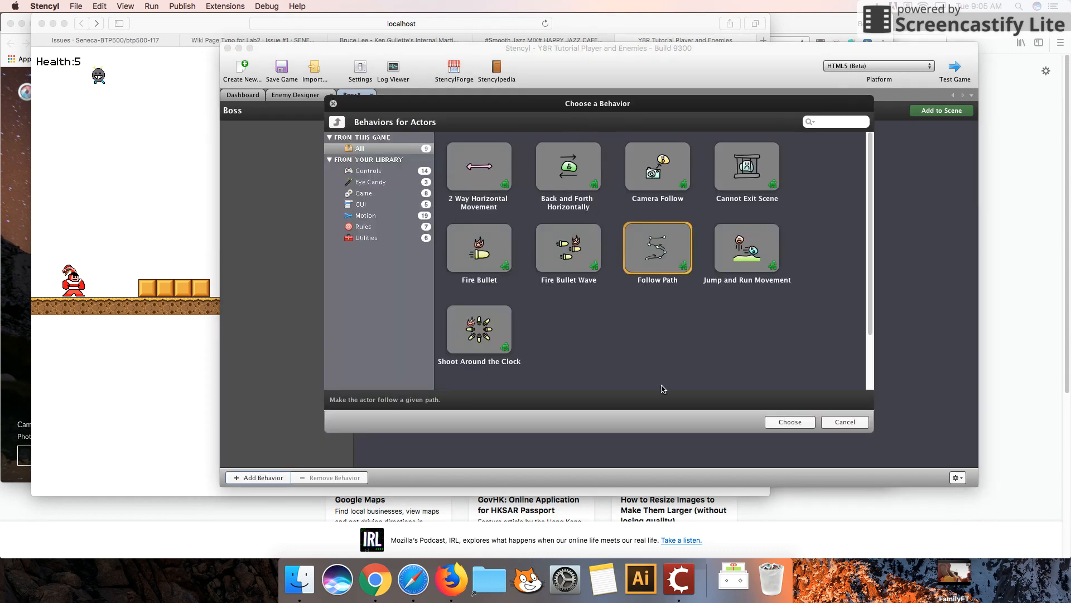
pyautogui.click(785, 422)
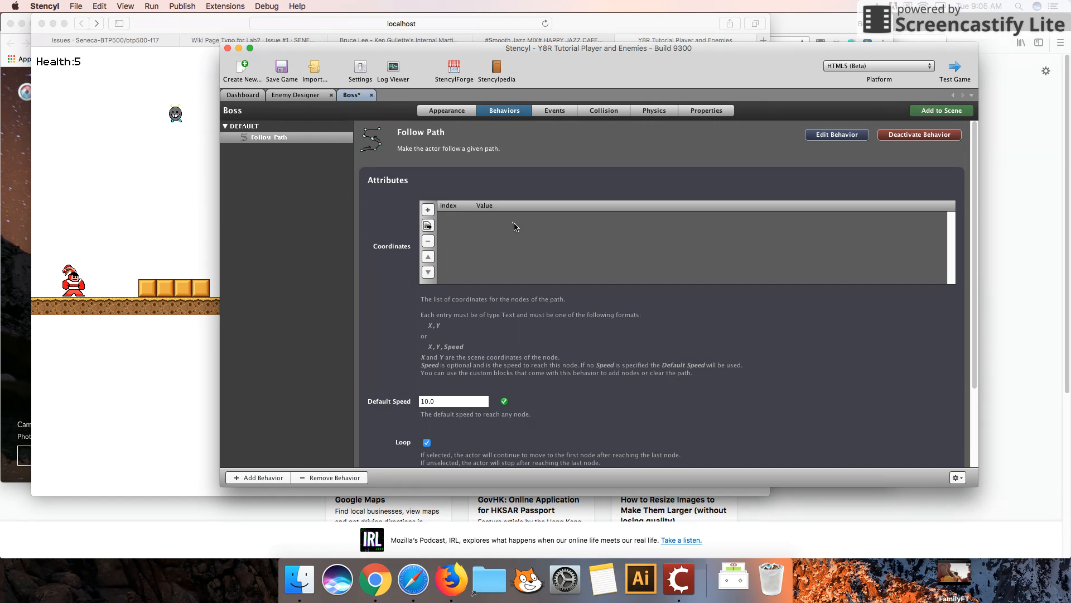
# Examine the Enemy Designer scene layout and return to the Boss actor's behaviors.
pyautogui.click(294, 96)
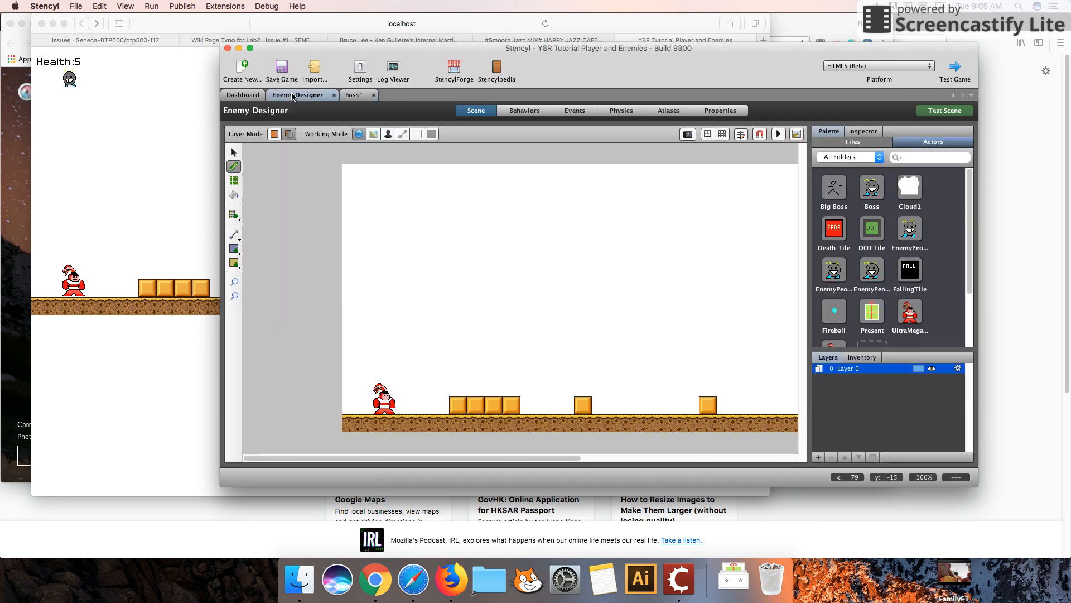
pyautogui.click(233, 152)
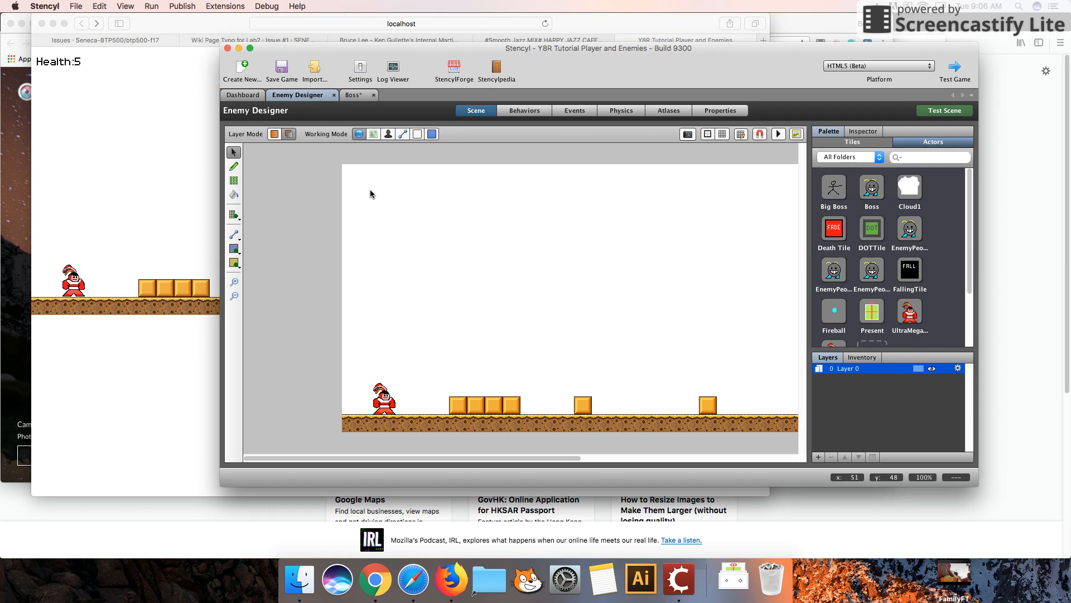
pyautogui.click(360, 97)
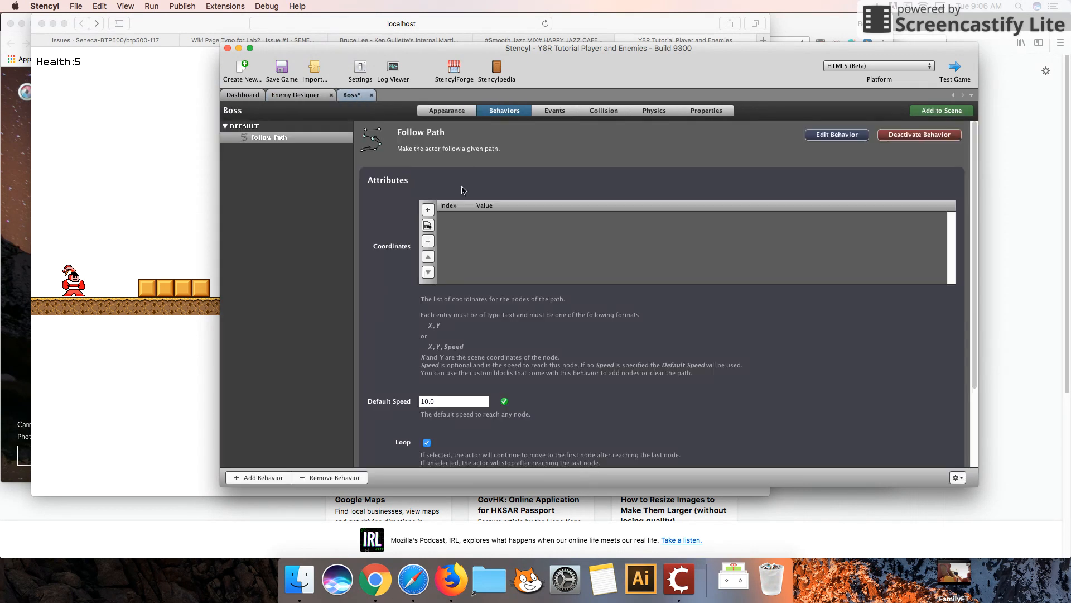
# Add a Text coordinate node 50,50 to the Follow Path coordinates list.
pyautogui.click(428, 209)
pyautogui.click(557, 252)
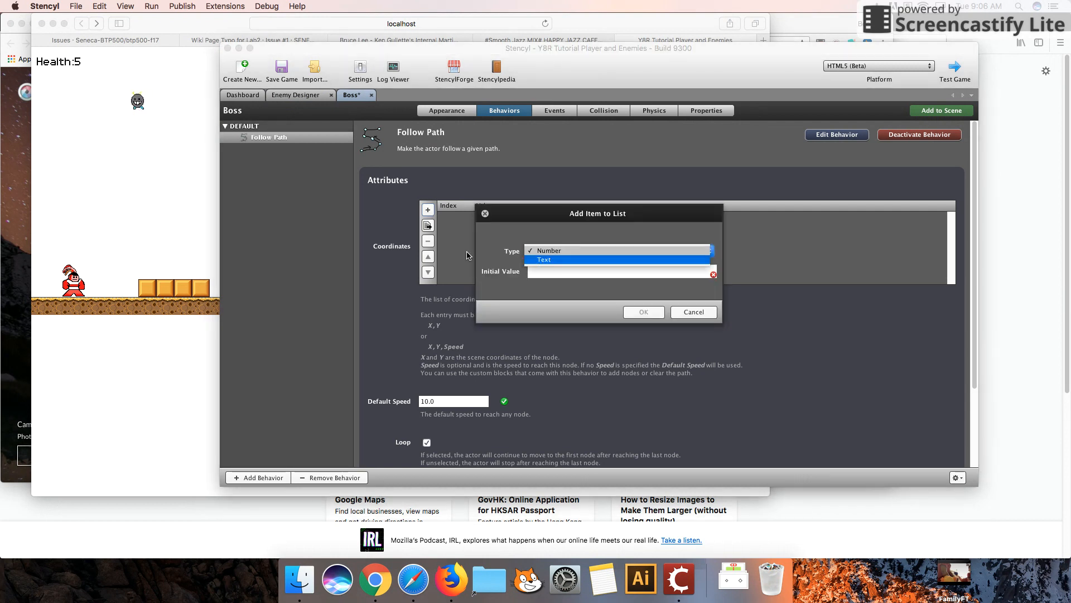
pyautogui.click(544, 260)
pyautogui.click(550, 270)
pyautogui.write('50,')
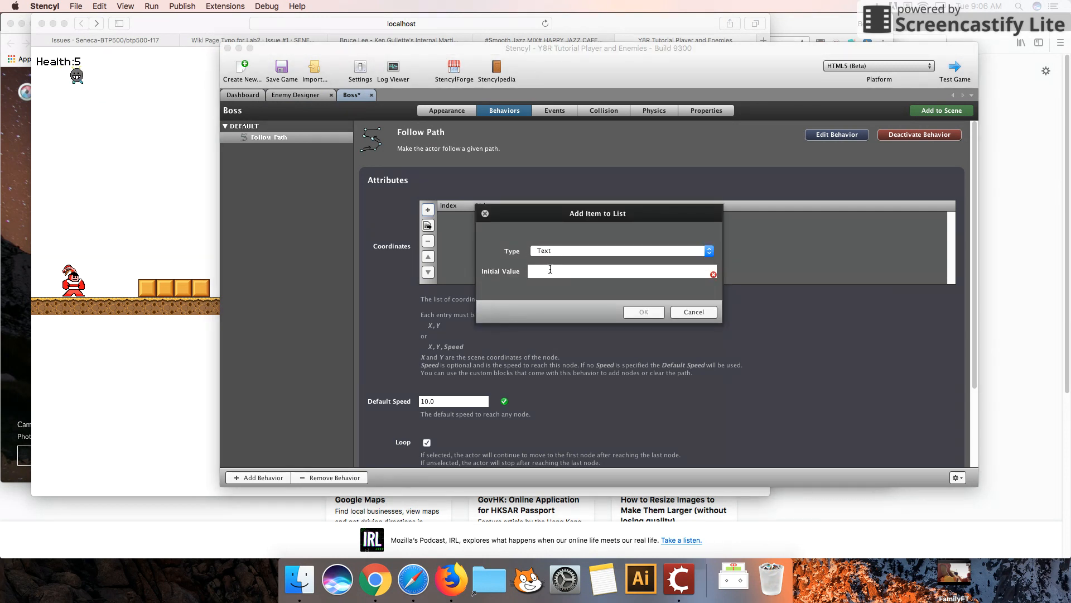
pyautogui.write('50')
pyautogui.click(645, 313)
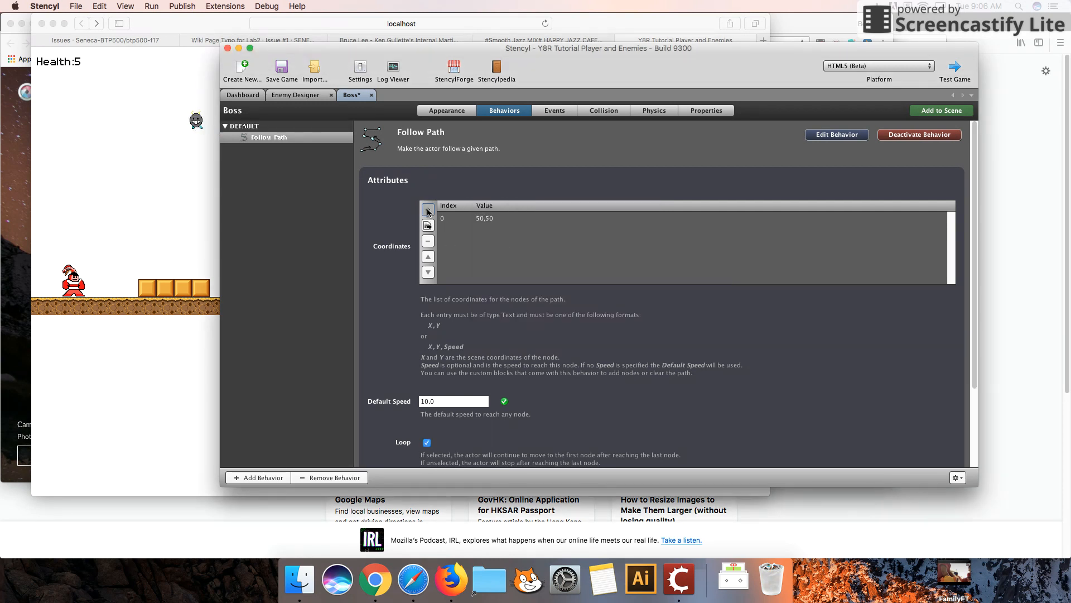
# Add a second Text coordinate node 450,50 to the Follow Path coordinates list.
pyautogui.click(428, 210)
pyautogui.click(571, 252)
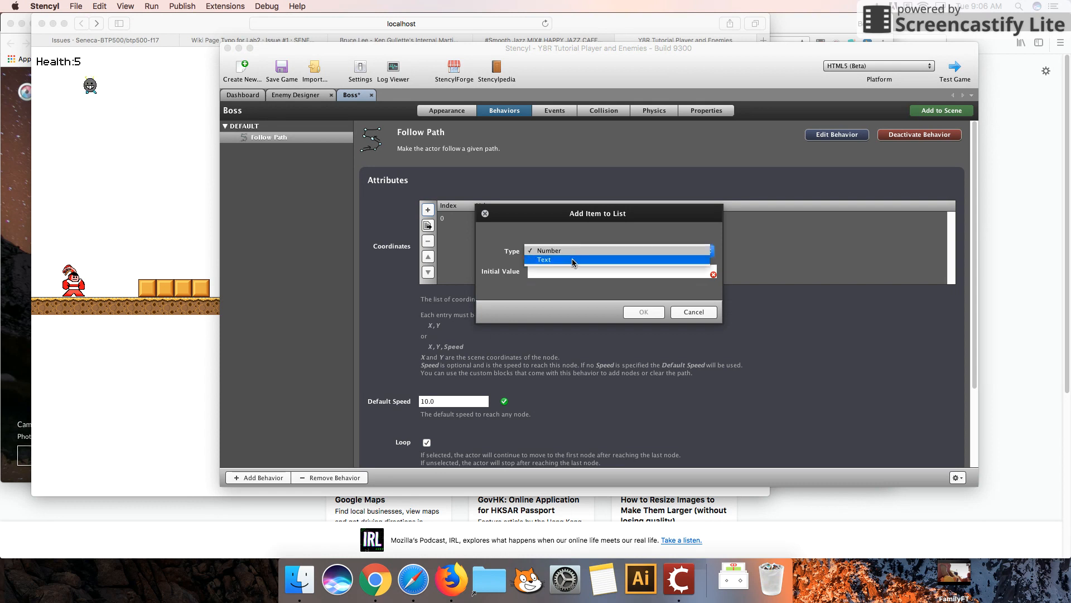
pyautogui.click(571, 259)
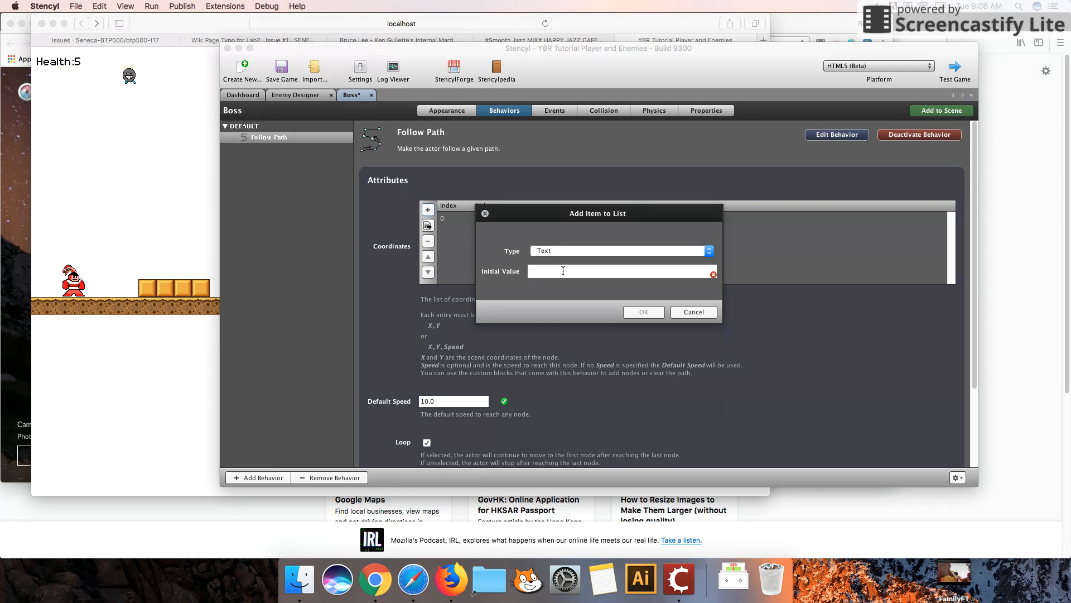
pyautogui.write('450,50')
pyautogui.click(641, 311)
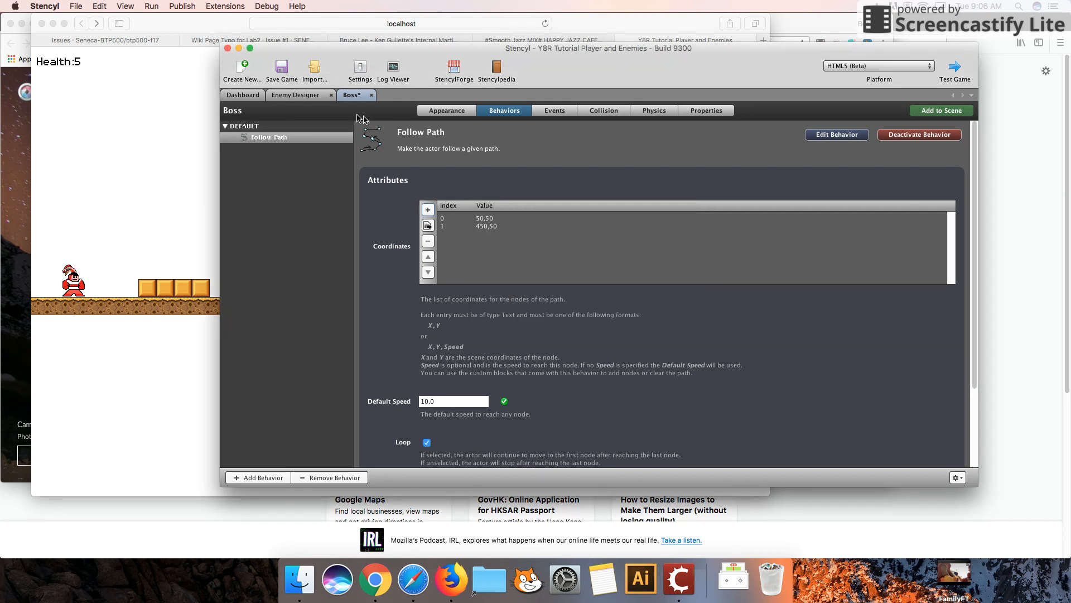
# Run Test Game to preview the Enemy Designer scene.
pyautogui.click(308, 98)
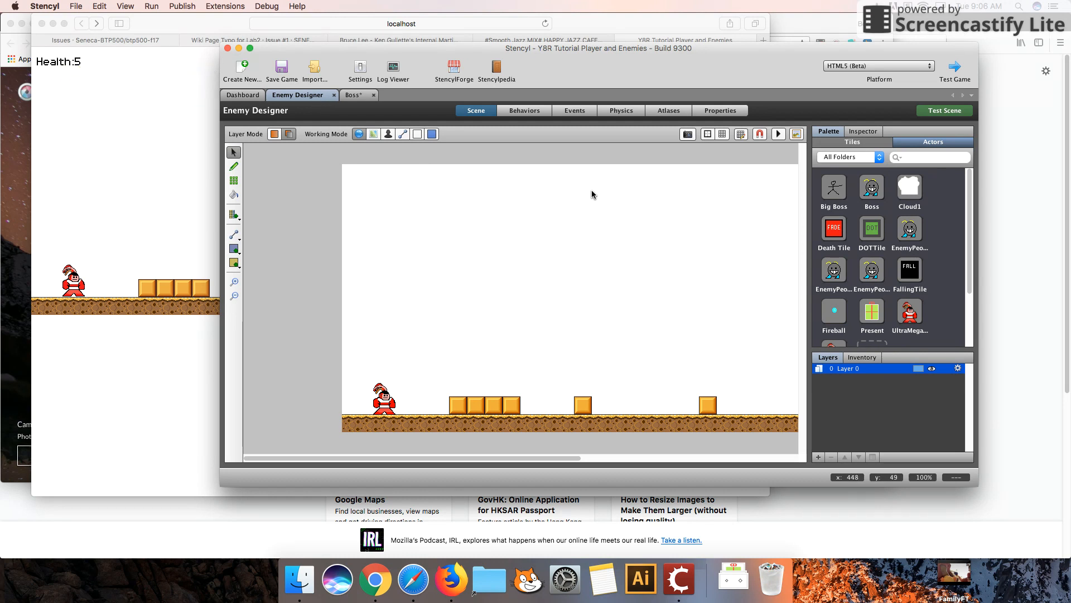
pyautogui.click(356, 95)
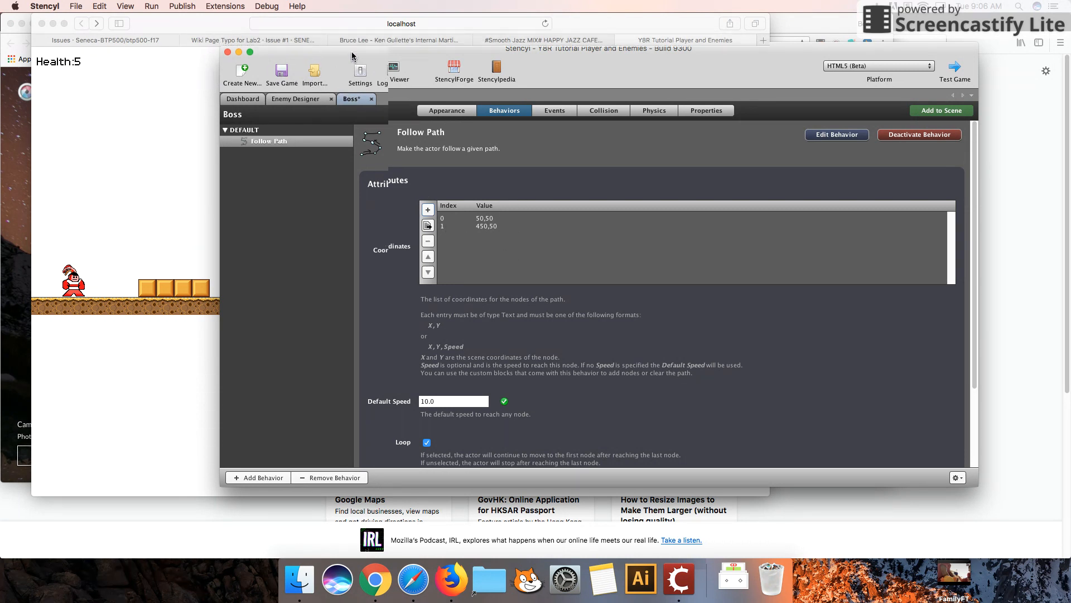
pyautogui.moveTo(339, 55); pyautogui.dragTo(343, 74)
pyautogui.click(948, 99)
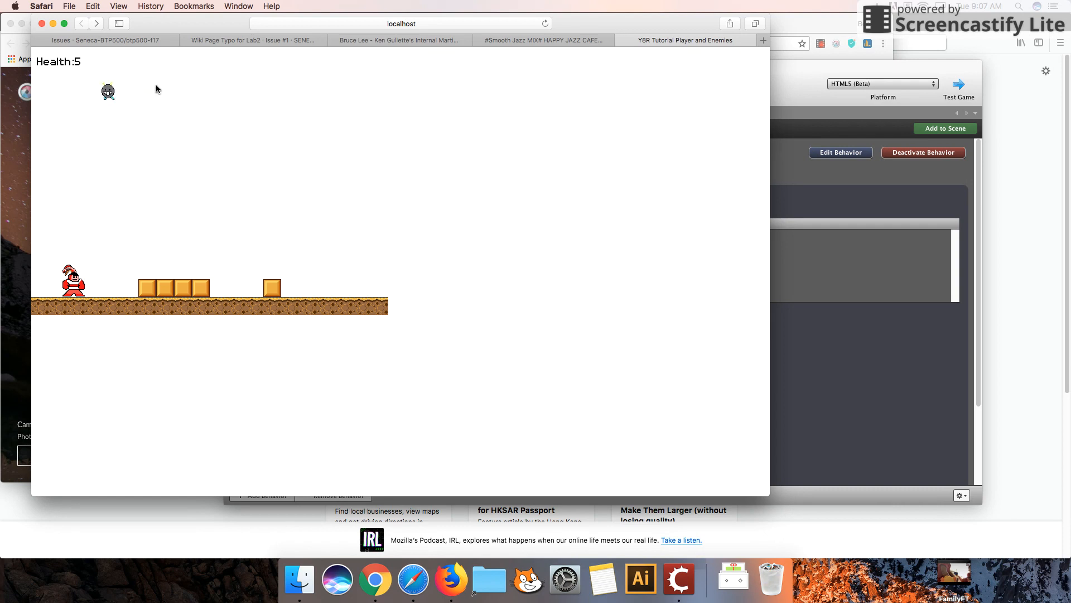
# Return to Stencyl and review the Boss actor's appearance and behaviors.
pyautogui.click(837, 73)
pyautogui.click(795, 84)
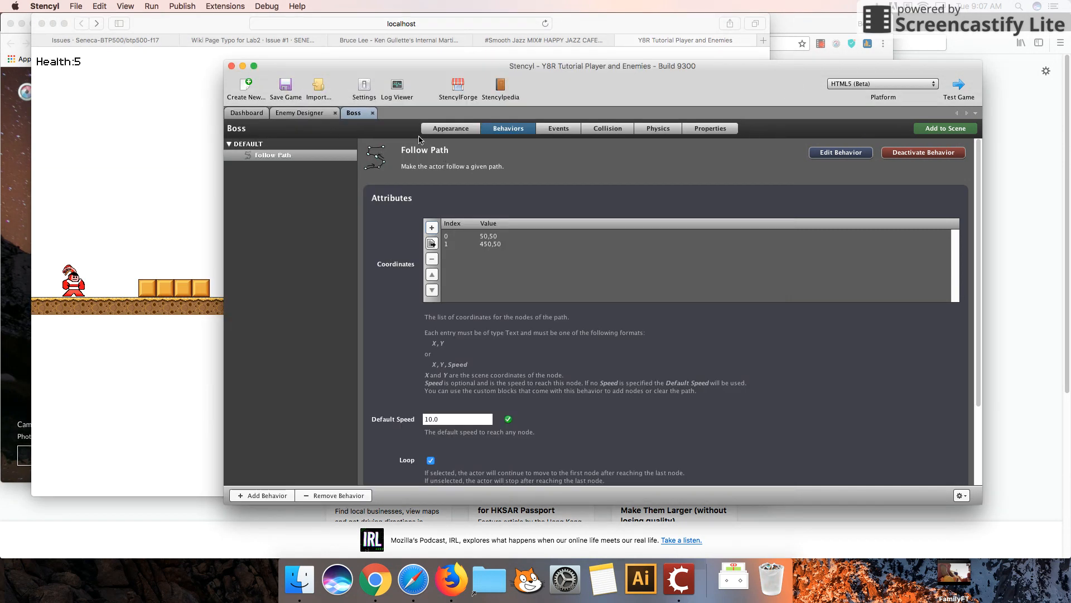
pyautogui.click(462, 130)
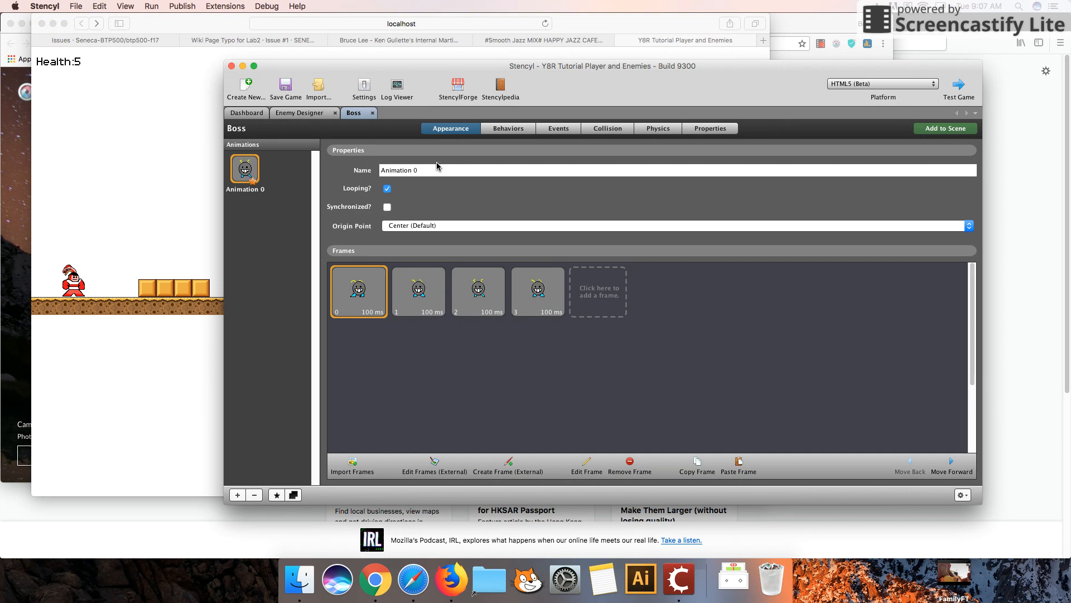
pyautogui.click(509, 129)
# Place a Boss actor in the Enemy Designer scene near its upper middle.
pyautogui.click(269, 117)
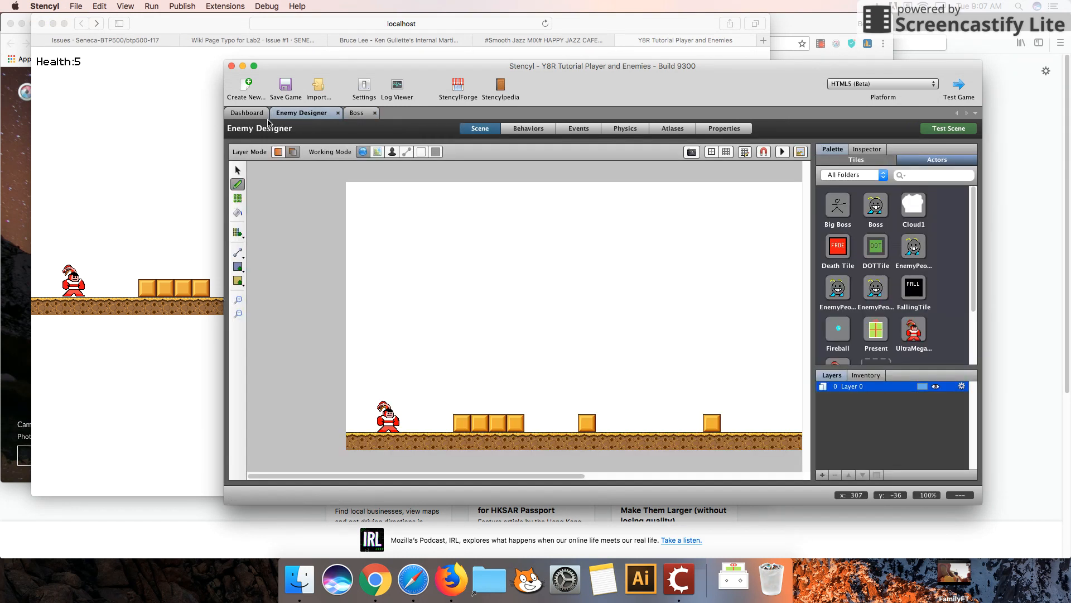
pyautogui.click(878, 223)
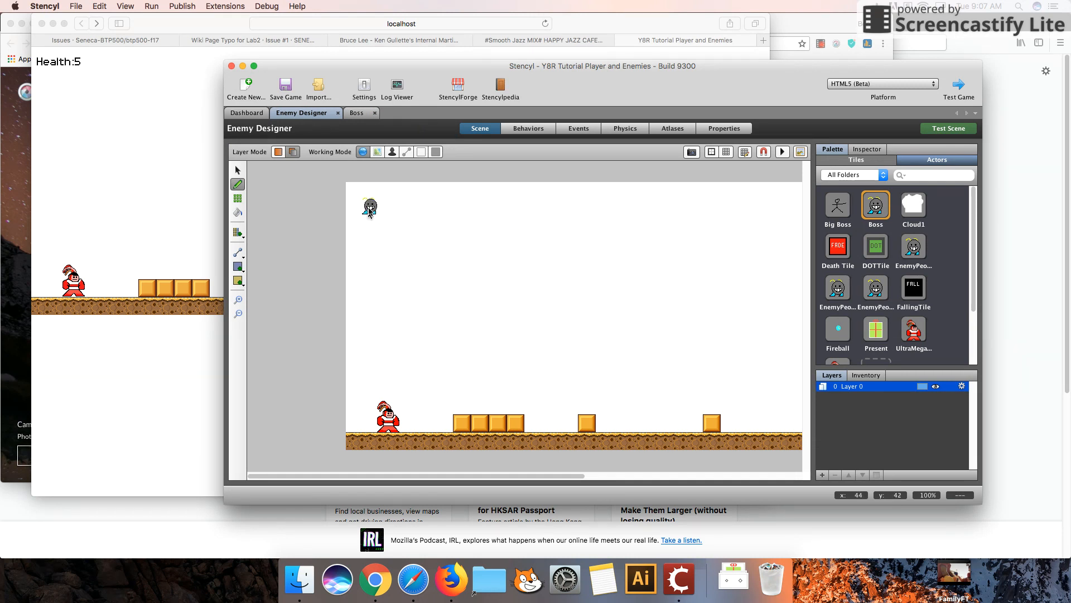
pyautogui.click(466, 287)
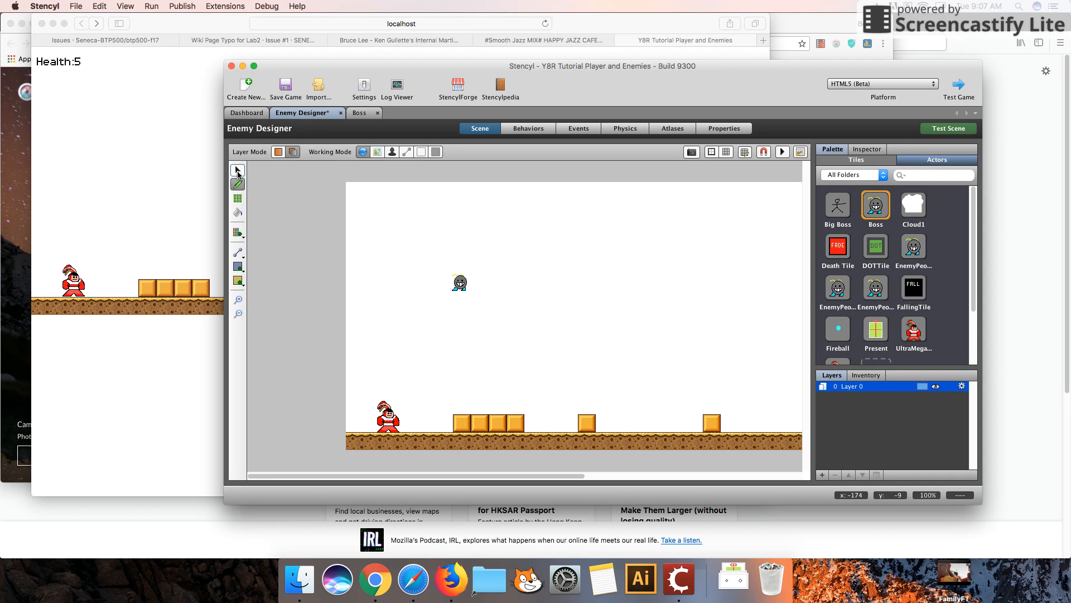
pyautogui.click(237, 171)
# Run Test Game to preview the Boss moving along its path.
pyautogui.click(957, 91)
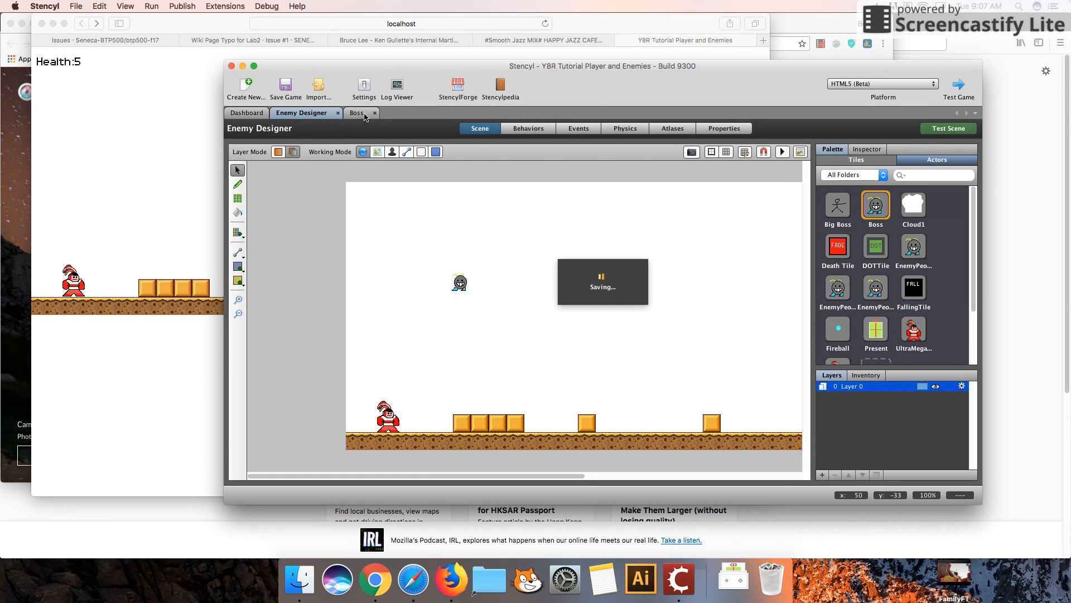
pyautogui.click(360, 114)
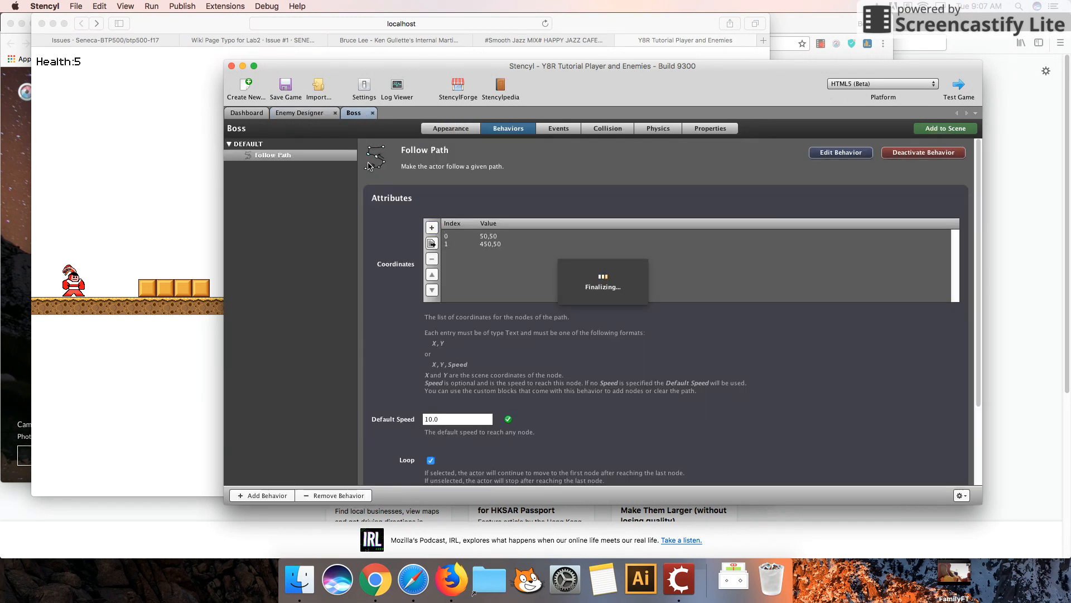
# Add a third Text coordinate node 200,300 to the Follow Path coordinates list.
pyautogui.click(432, 227)
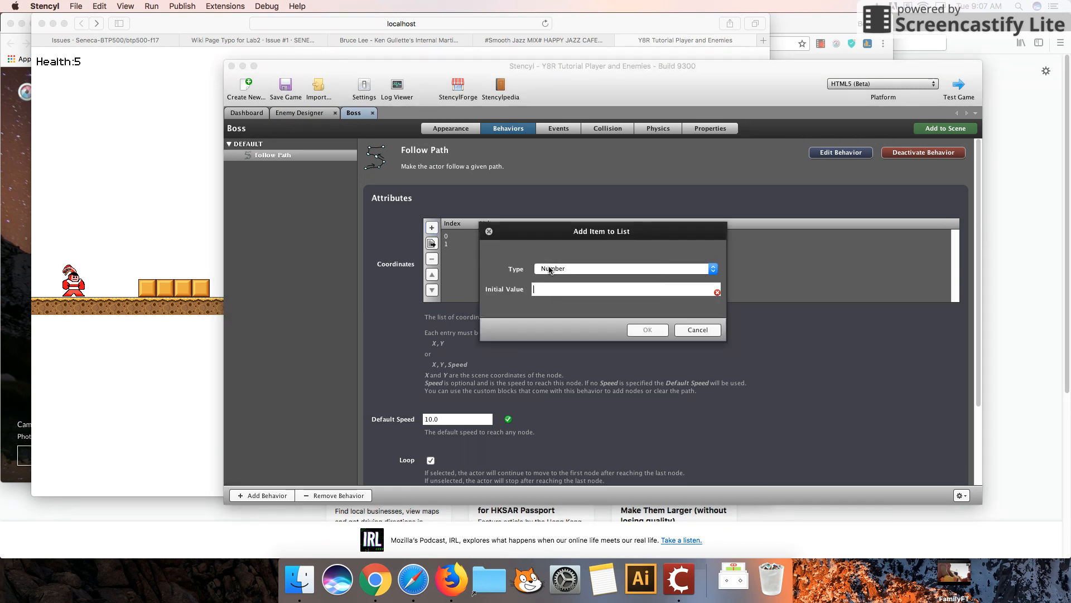
pyautogui.click(556, 268)
pyautogui.click(550, 278)
pyautogui.click(637, 332)
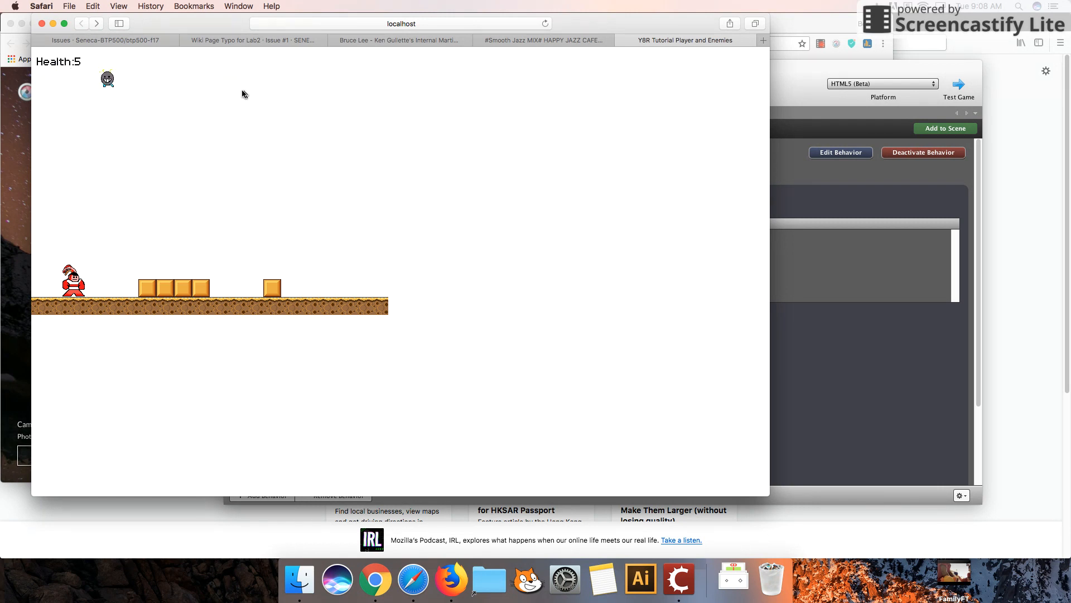
# Run Test Game again to preview the Boss's three-point path.
pyautogui.click(845, 66)
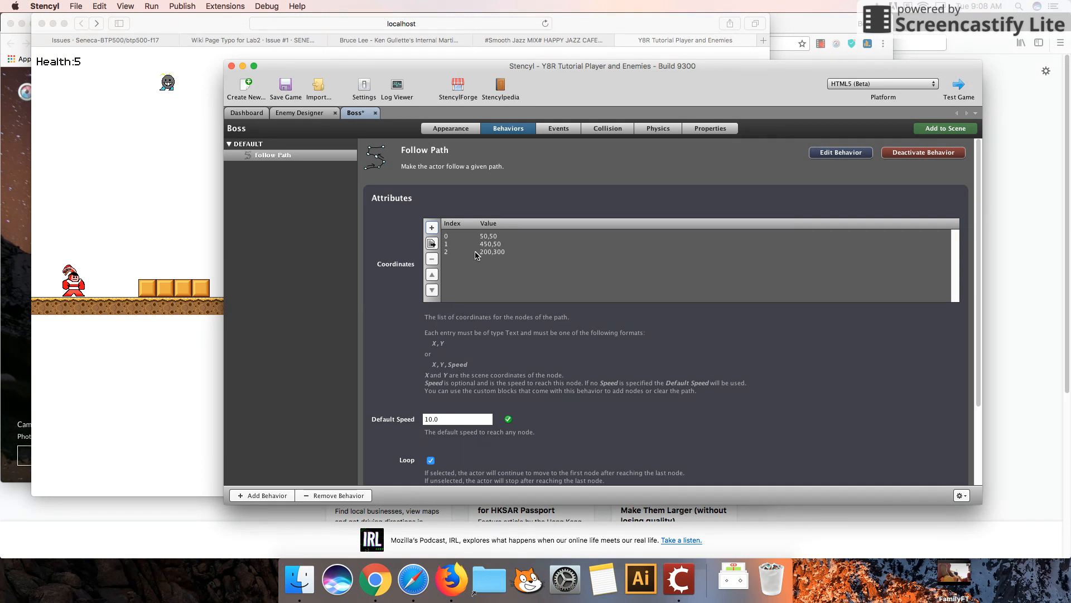
pyautogui.click(960, 86)
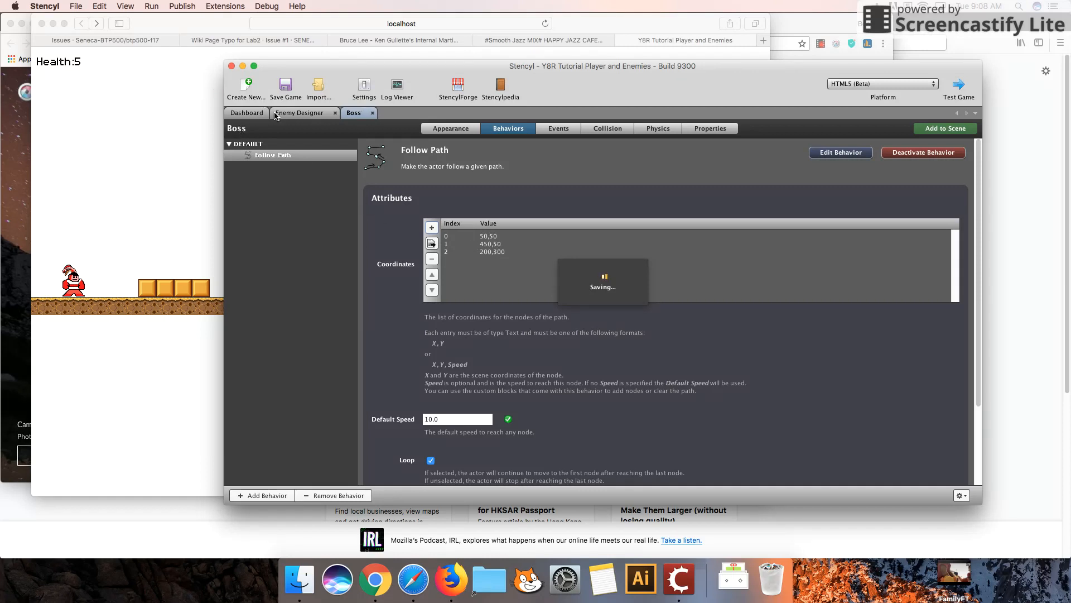
pyautogui.moveTo(292, 71); pyautogui.dragTo(302, 176)
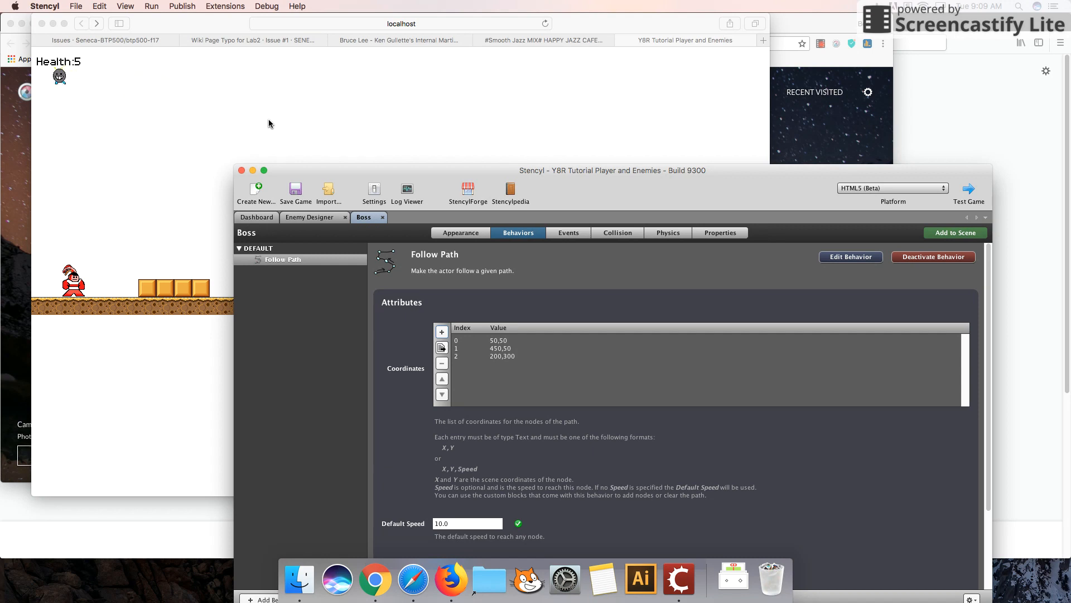
pyautogui.moveTo(335, 173); pyautogui.dragTo(298, 148)
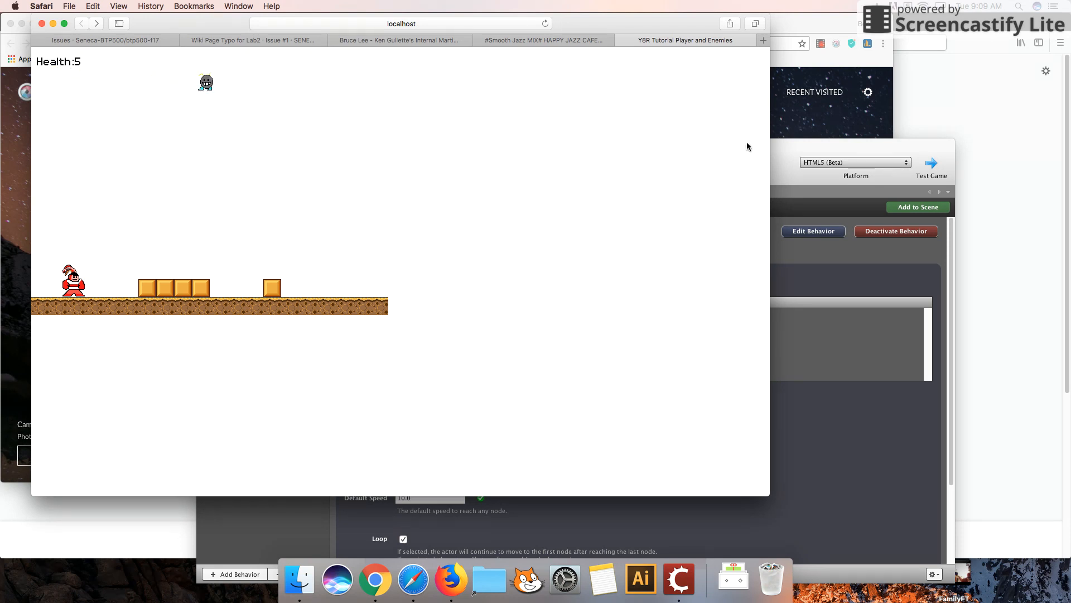
# Add a fourth Text coordinate node 380,200 to the Follow Path coordinates list.
pyautogui.click(787, 146)
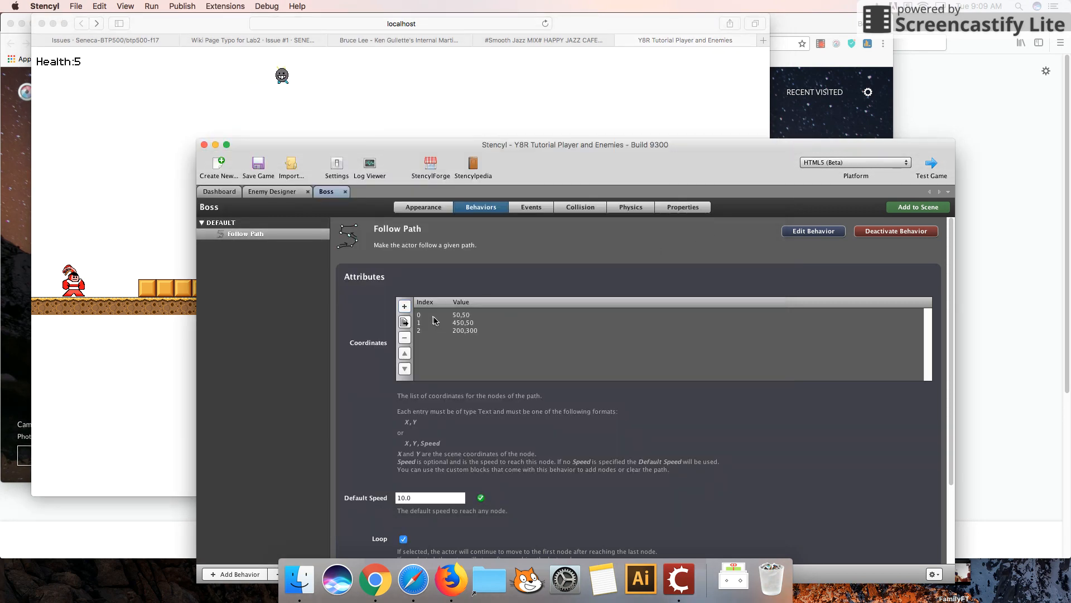
pyautogui.click(405, 305)
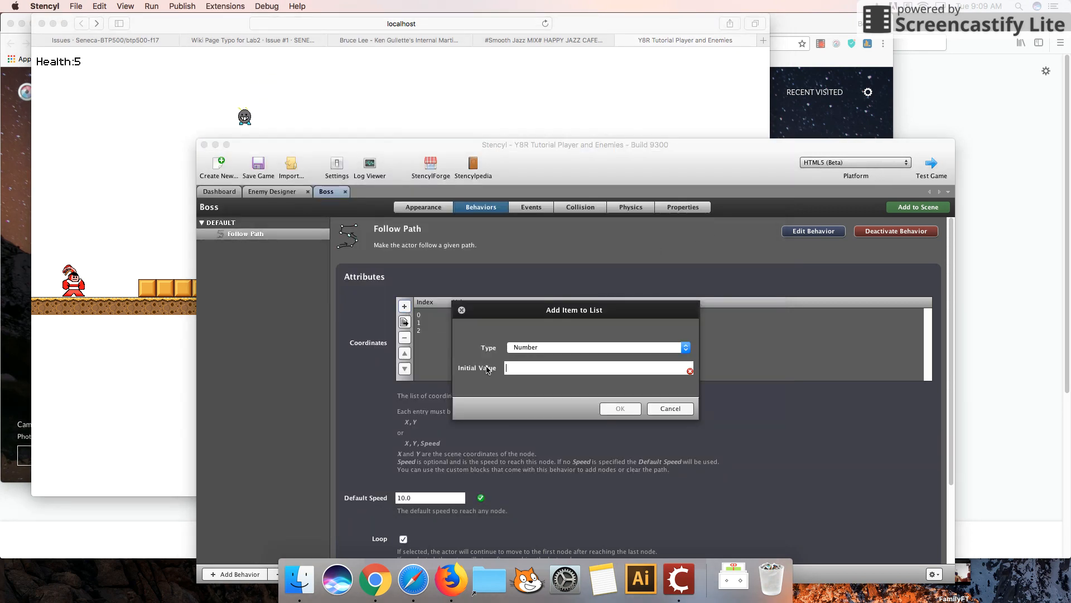
pyautogui.click(577, 349)
pyautogui.click(557, 361)
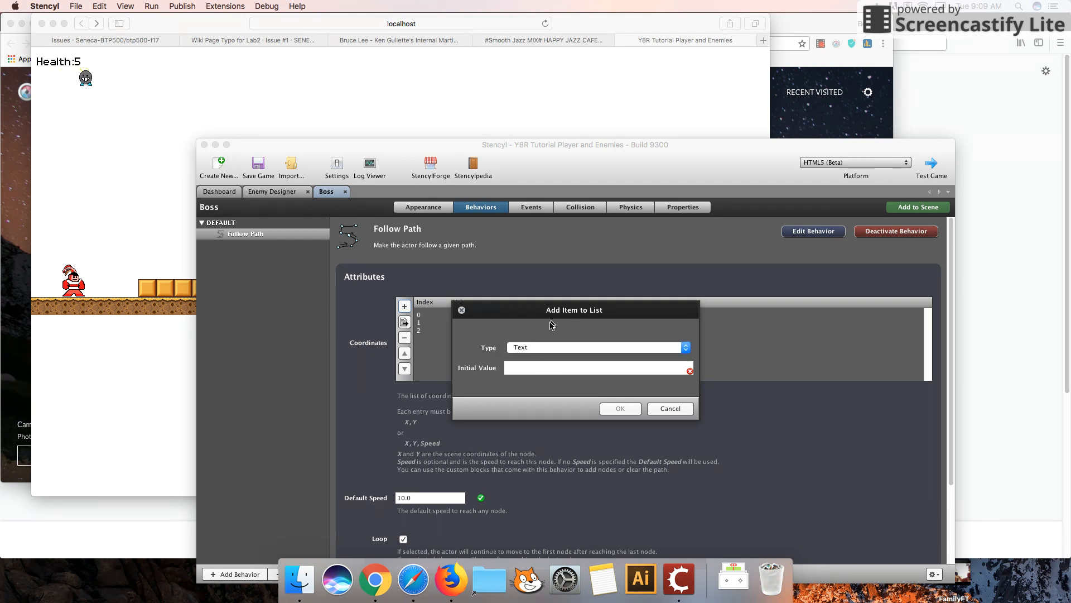
pyautogui.moveTo(562, 312); pyautogui.dragTo(626, 351)
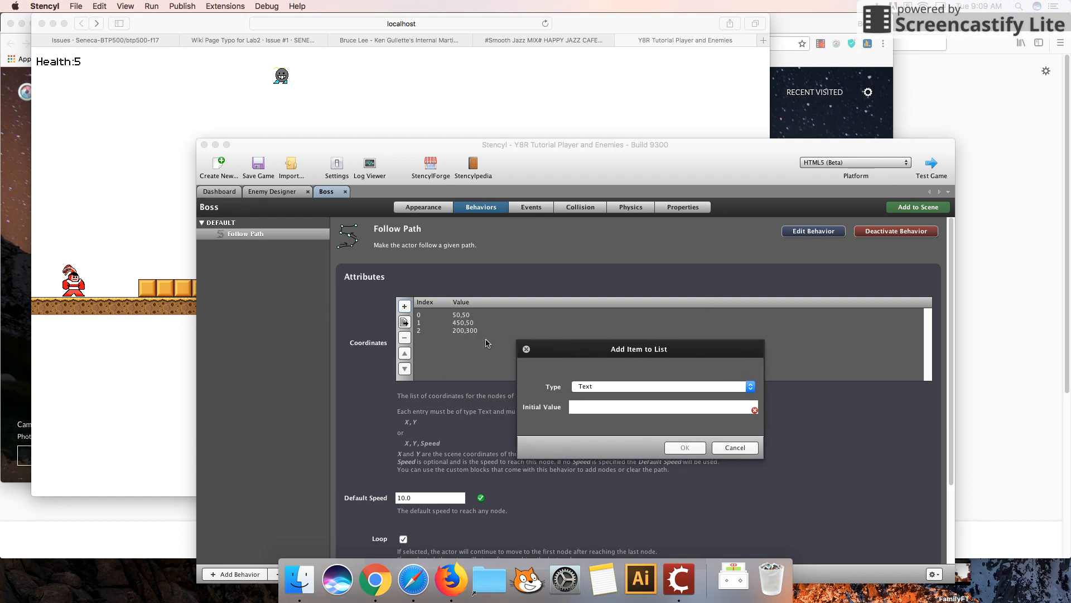
pyautogui.write('380,20')
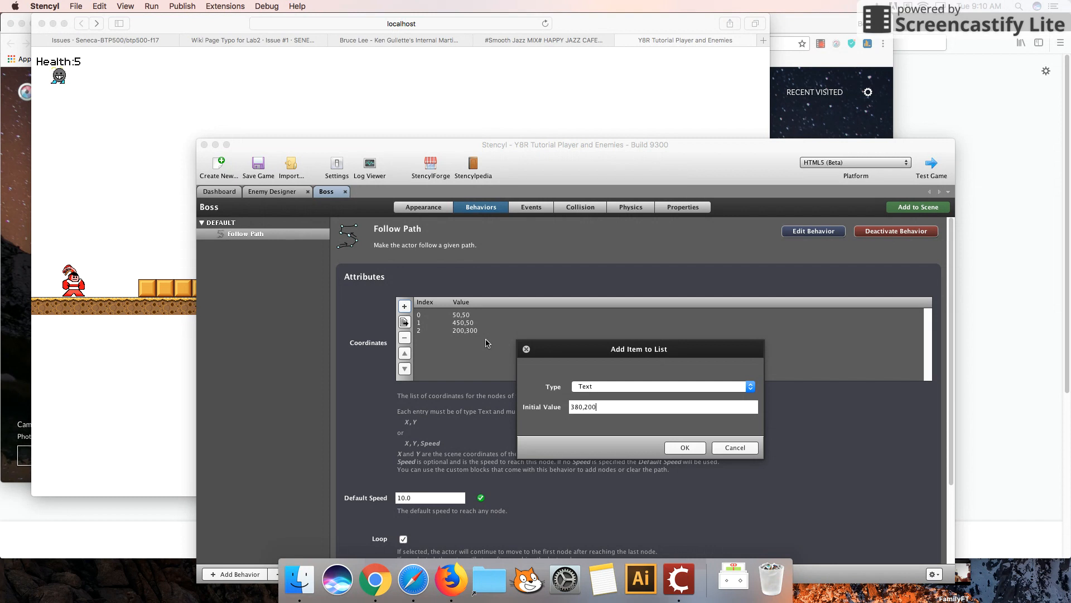
pyautogui.click(685, 447)
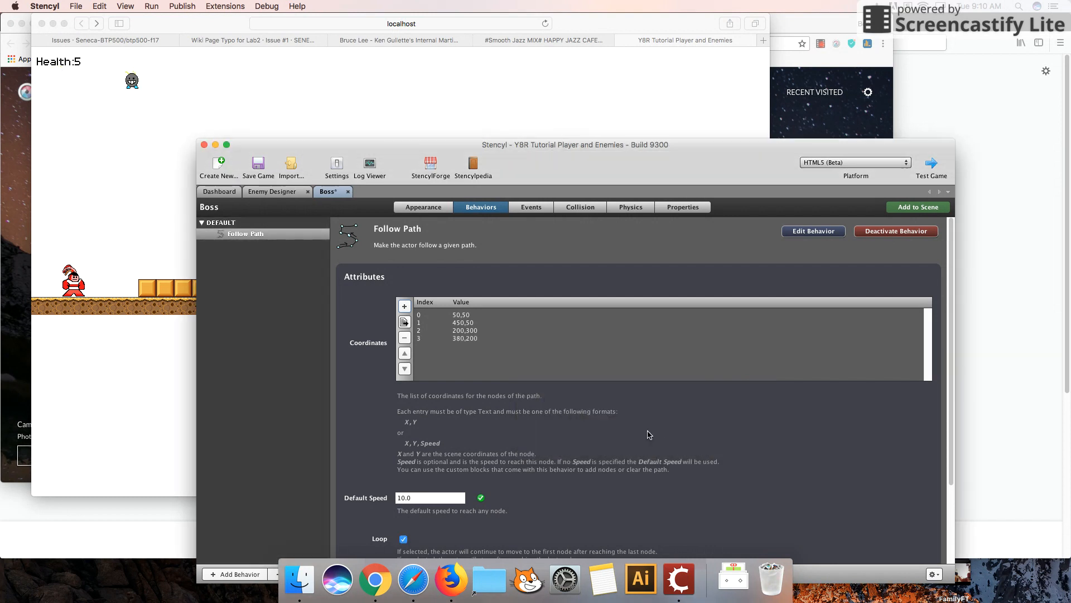
# Run Test Game to preview the Boss moving along its four-point path.
pyautogui.click(931, 165)
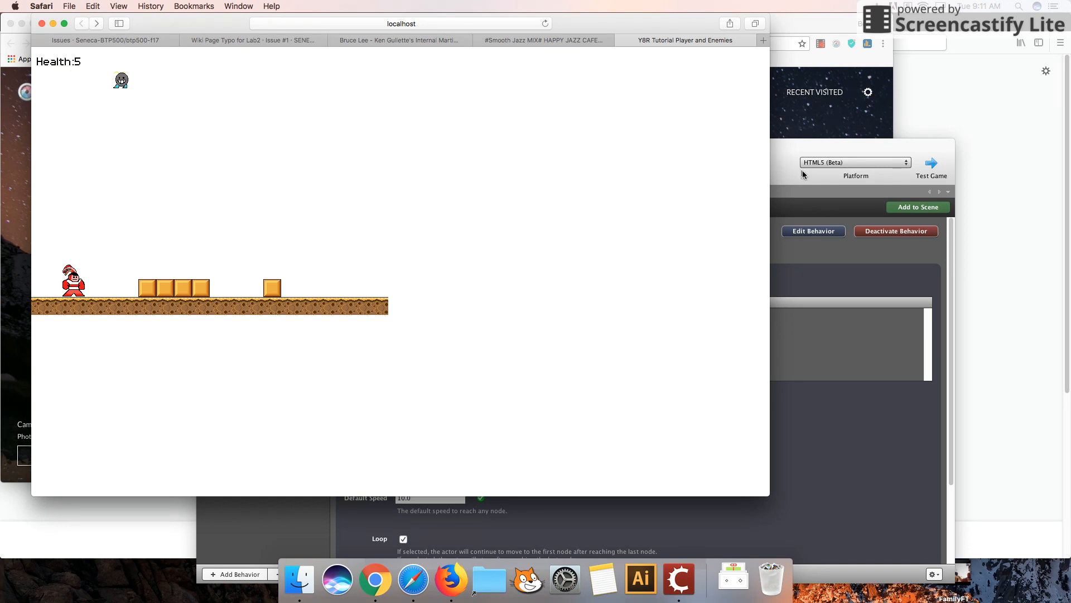
pyautogui.click(785, 151)
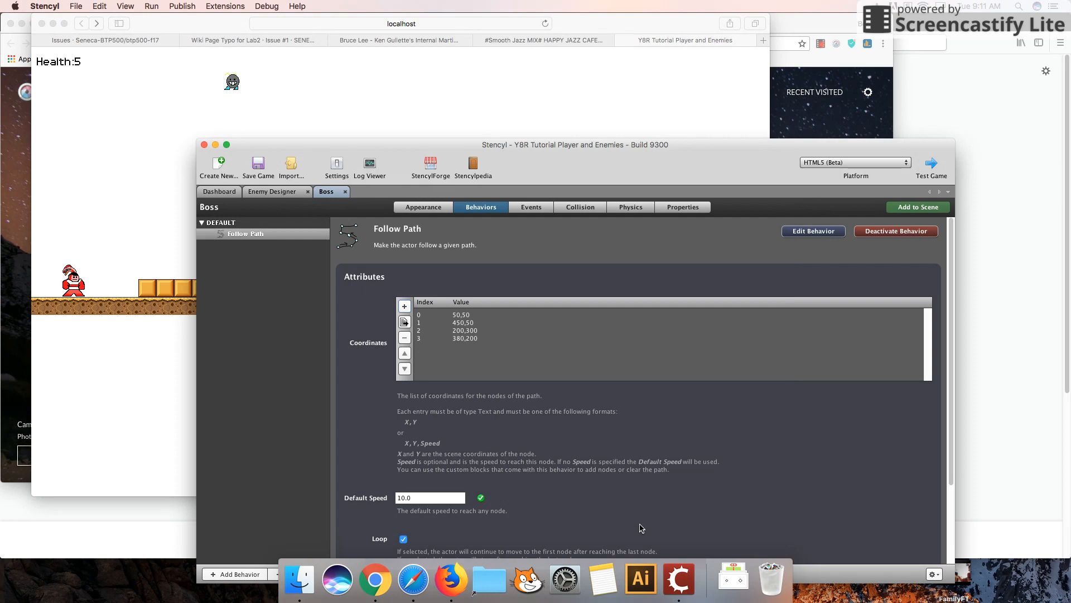